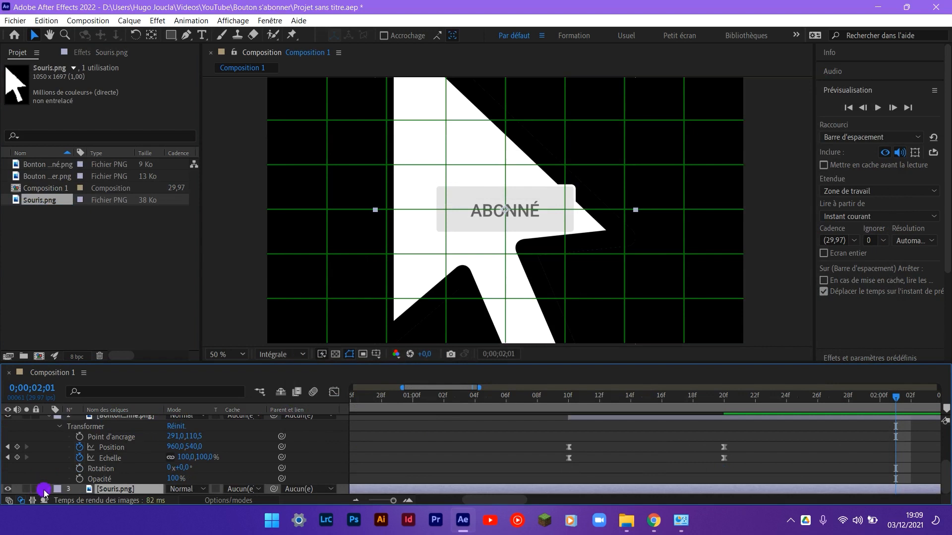
Scale down the Souris.png layer and move it above both button layers in the layer stack.
left_click(48, 489)
left_click(67, 491)
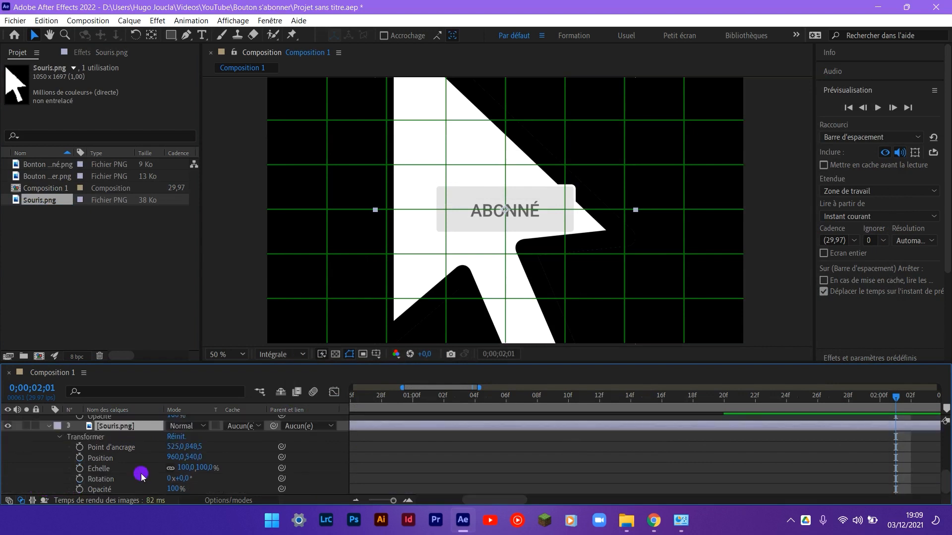
left_click_drag(189, 469, 139, 471)
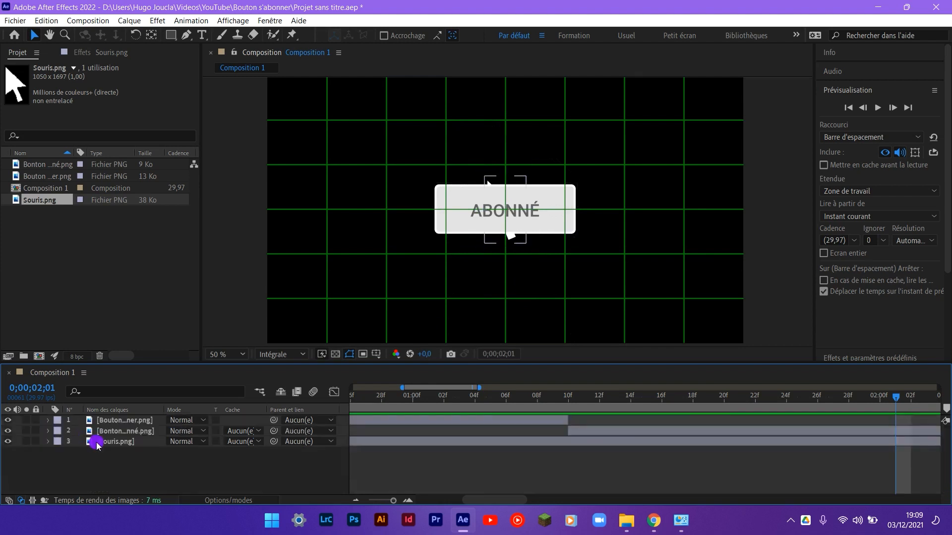
left_click_drag(98, 442, 107, 419)
Set the Souris.png scale to 11% and place the cursor image below the button at about 1212, 834.
left_click_drag(508, 233, 571, 280)
left_click(48, 420)
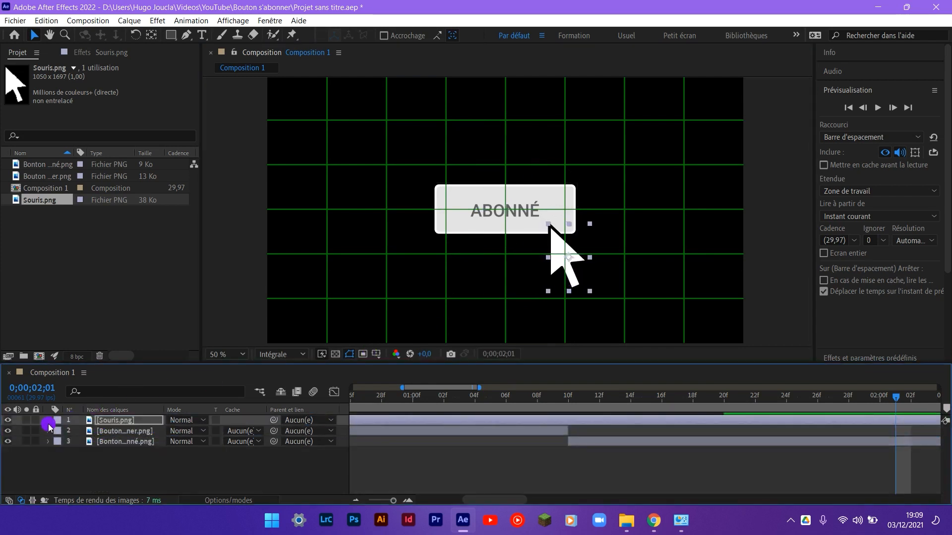
left_click(58, 432)
left_click_drag(176, 457, 173, 461)
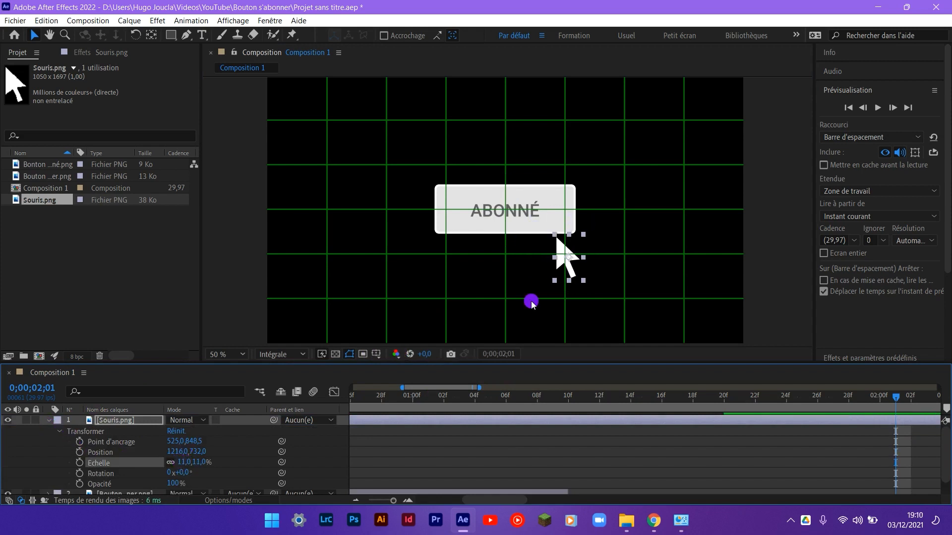
left_click_drag(570, 270, 570, 295)
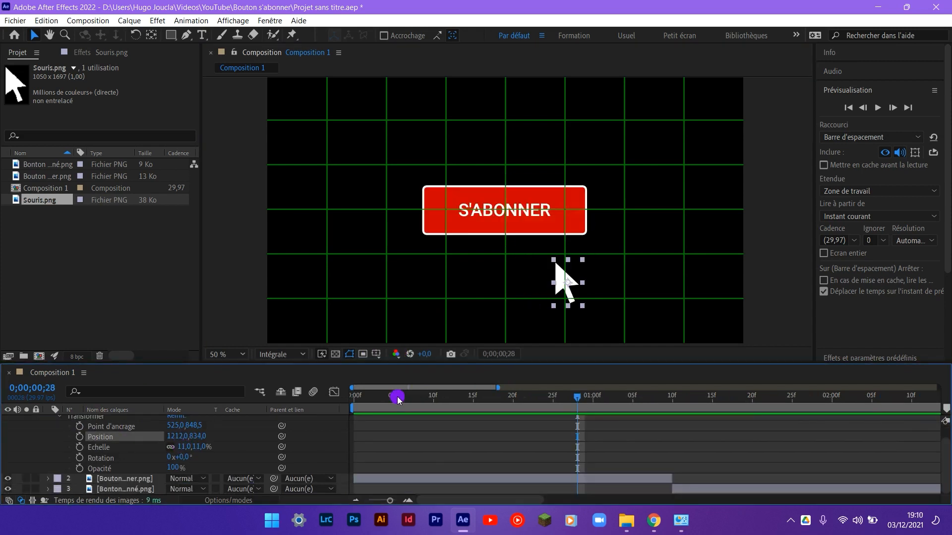
Start Position and Scale keyframes for Souris.png at 0;00;00;00.
left_click_drag(361, 399, 347, 400)
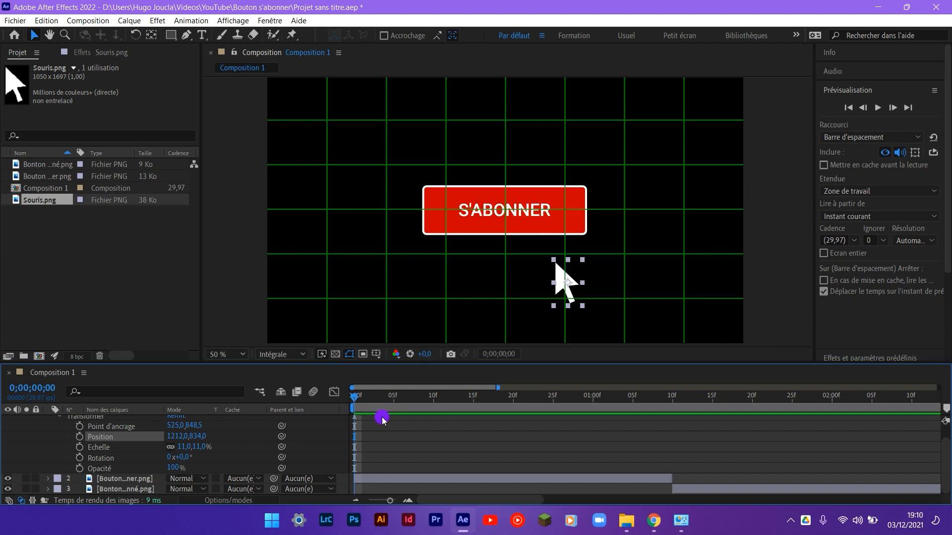
scroll(95, 456, "up", 1)
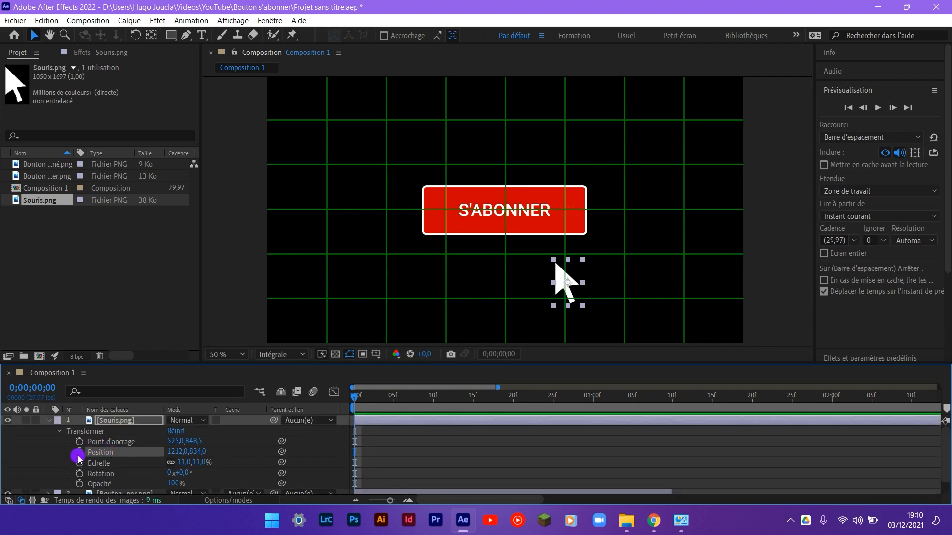
left_click(79, 463)
At 0;00;01;00, add Position and Scale keyframes to Souris.png, move the cursor onto the button at about 1024, 684, and preview the motion.
left_click_drag(435, 399, 591, 403)
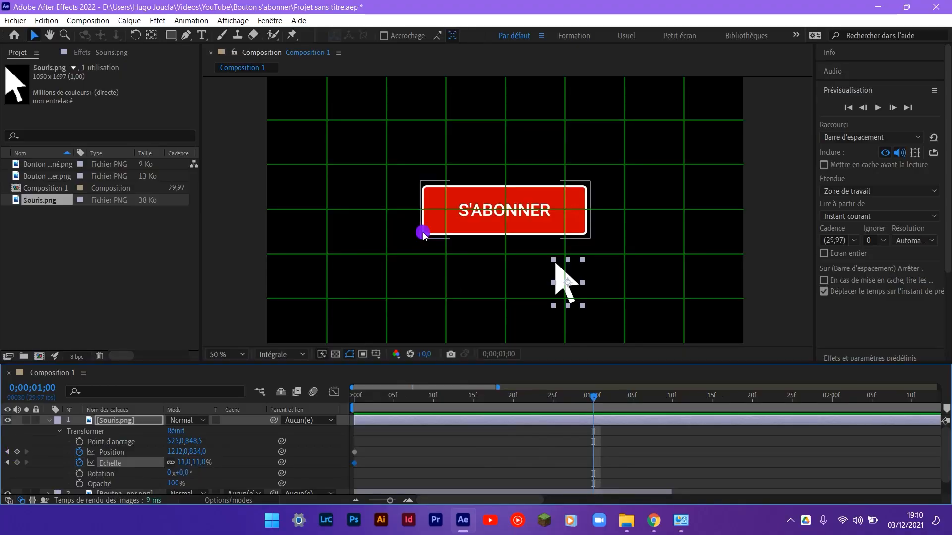
left_click(17, 452)
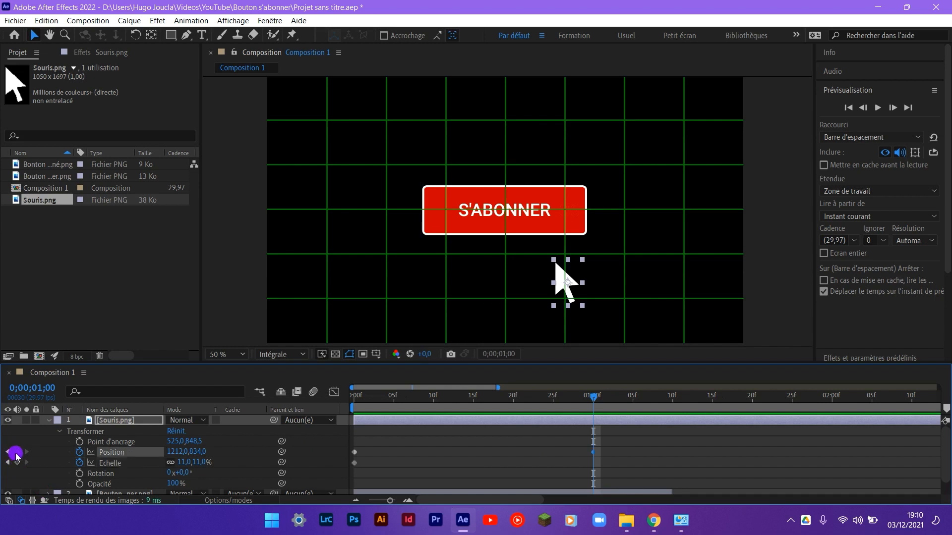
left_click(16, 464)
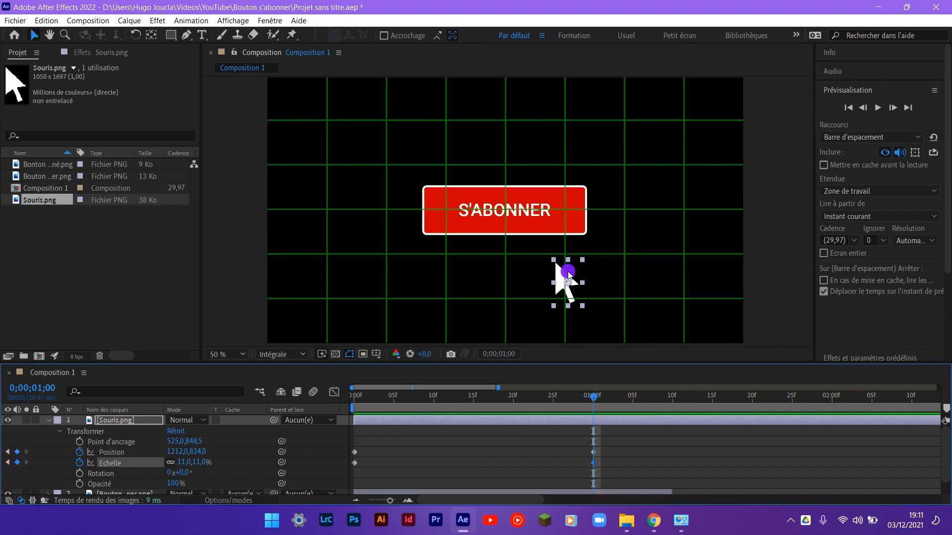
left_click_drag(556, 268, 506, 230)
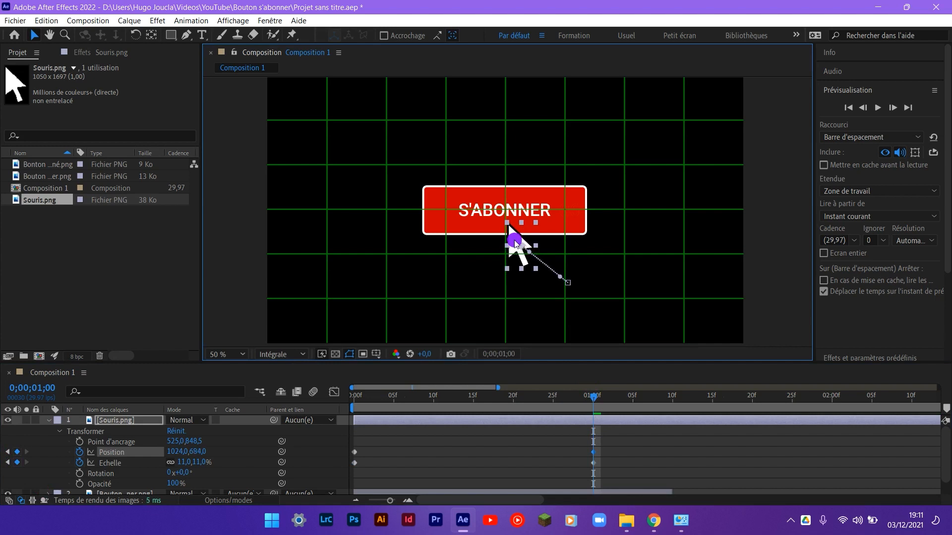
key("space")
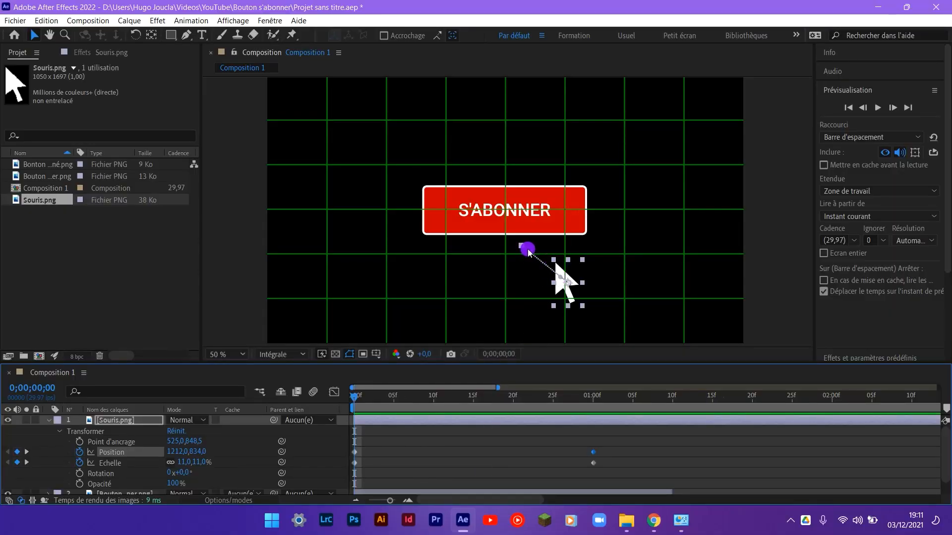
Bend the cursor's motion path into a downward curve using its Bézier handles and preview the animation.
left_click(529, 254)
left_click_drag(527, 256, 520, 277)
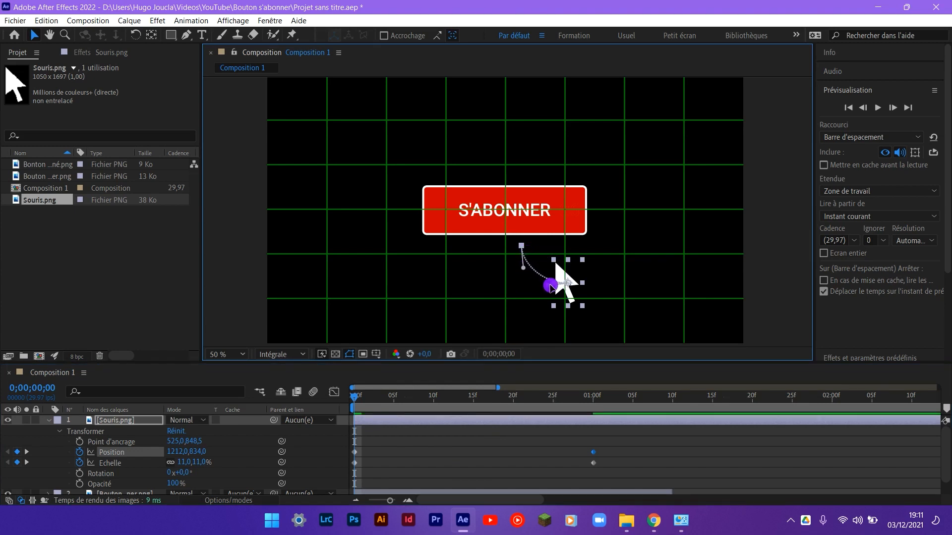
left_click_drag(552, 285, 546, 286)
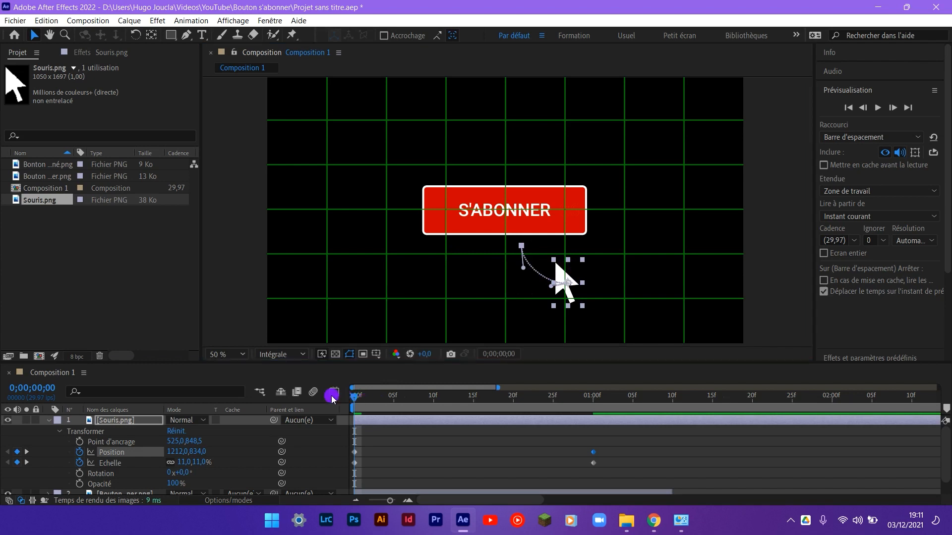
key("space")
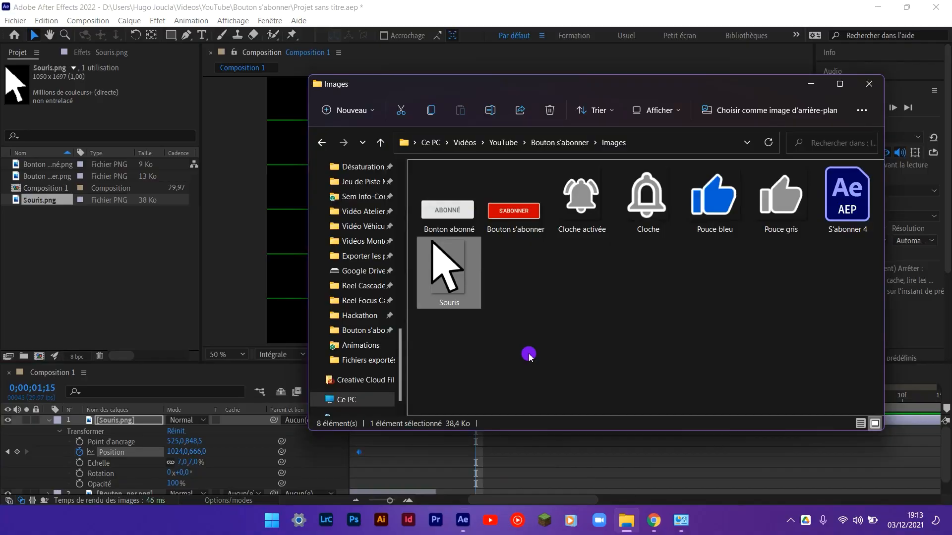
Add the Cloche activée and Cloche images beneath Souris.png in the composition and place both beside the button at about 1374, 540.
left_click(582, 256)
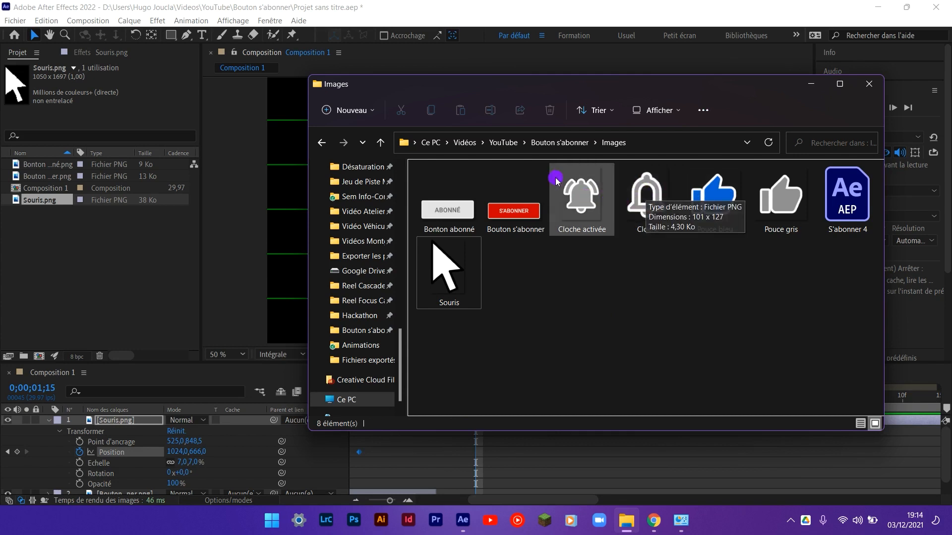
left_click_drag(637, 263, 91, 424)
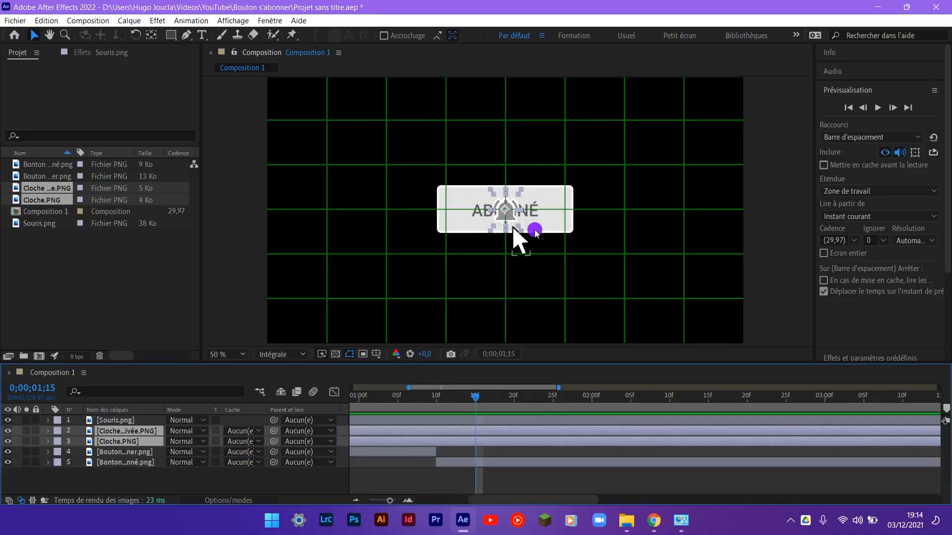
left_click_drag(507, 219, 608, 218)
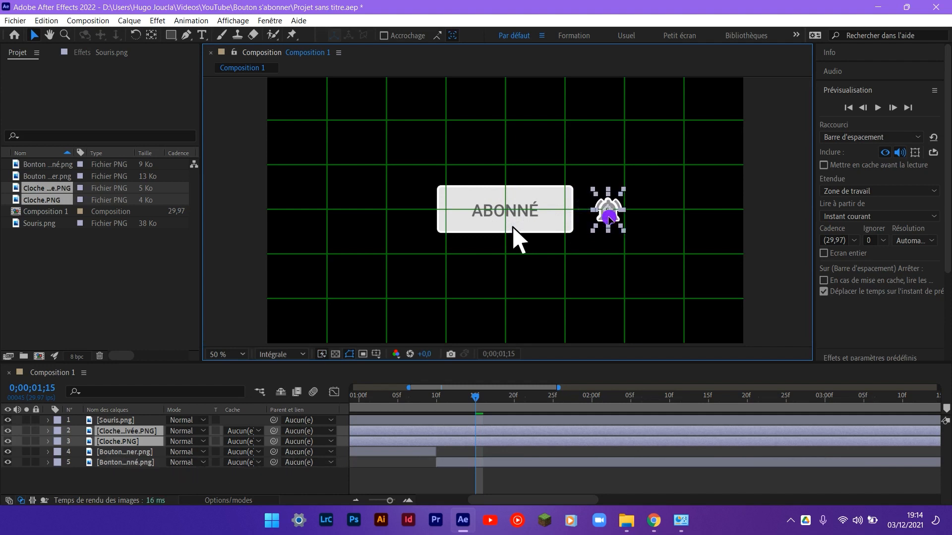
Set the scale of both bell layers to 110% and deselect them.
key("p")
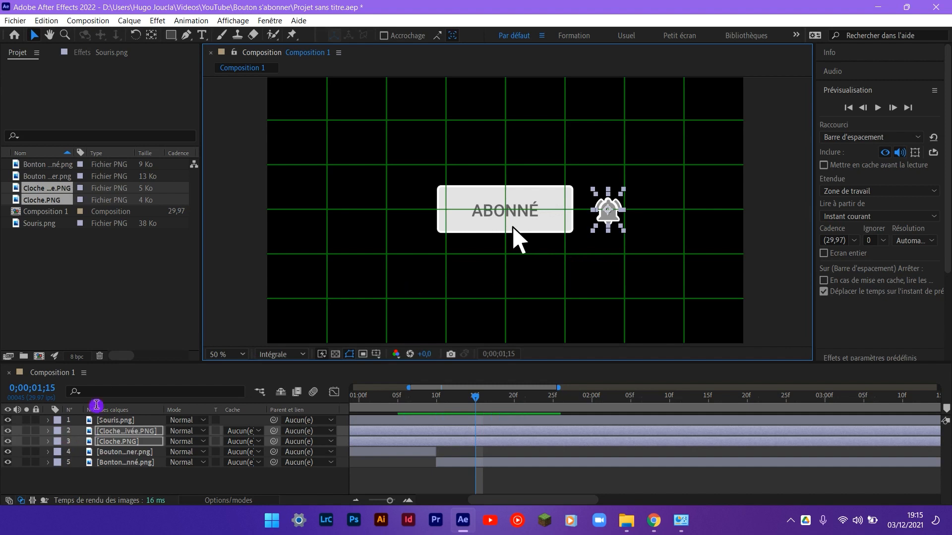
left_click(48, 445)
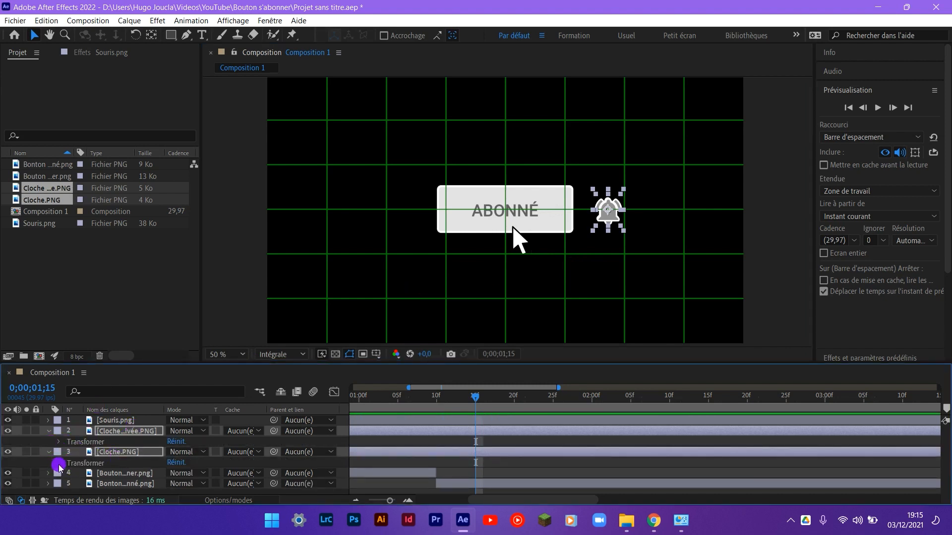
left_click(58, 463)
left_click_drag(185, 467, 195, 467)
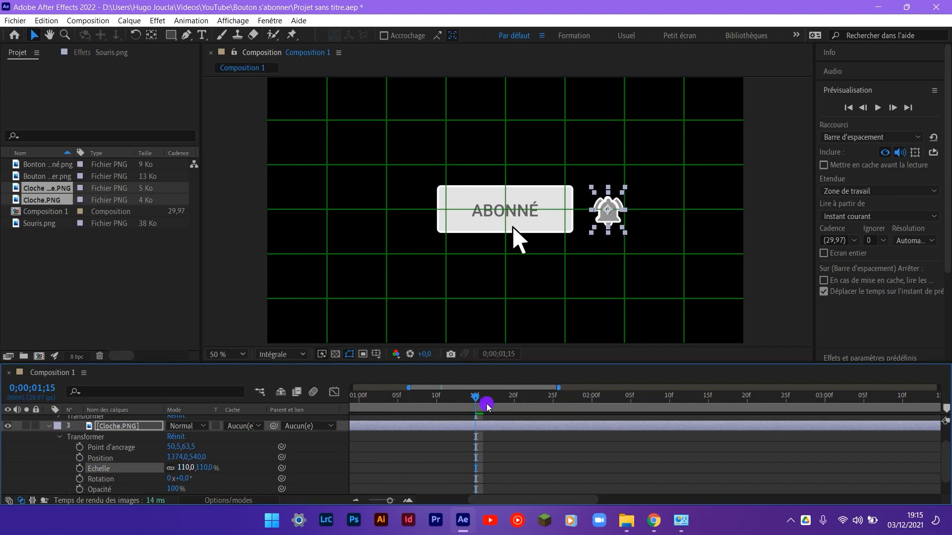
left_click(607, 237)
left_click(597, 214)
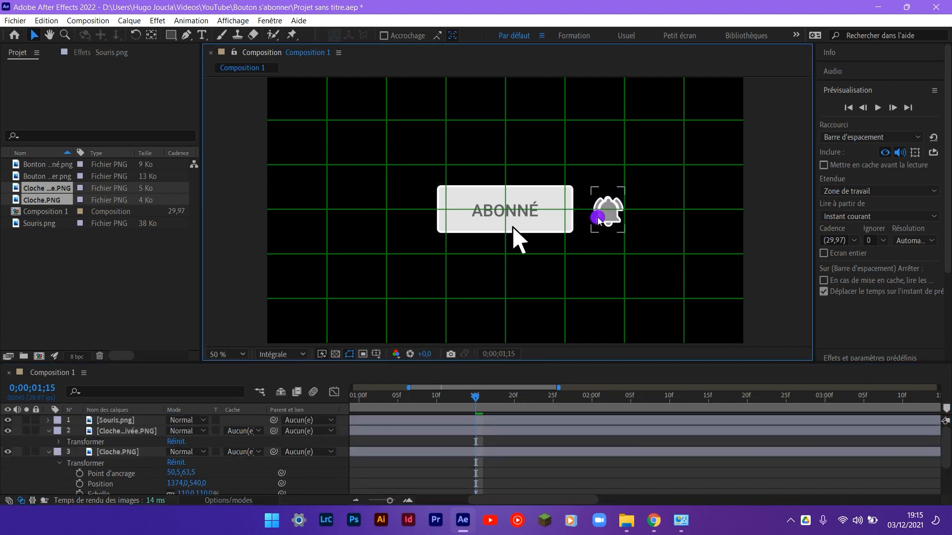
Move the Cloche.PNG layer above the Cloche activée layer and hide Cloche activée.
left_click(112, 453)
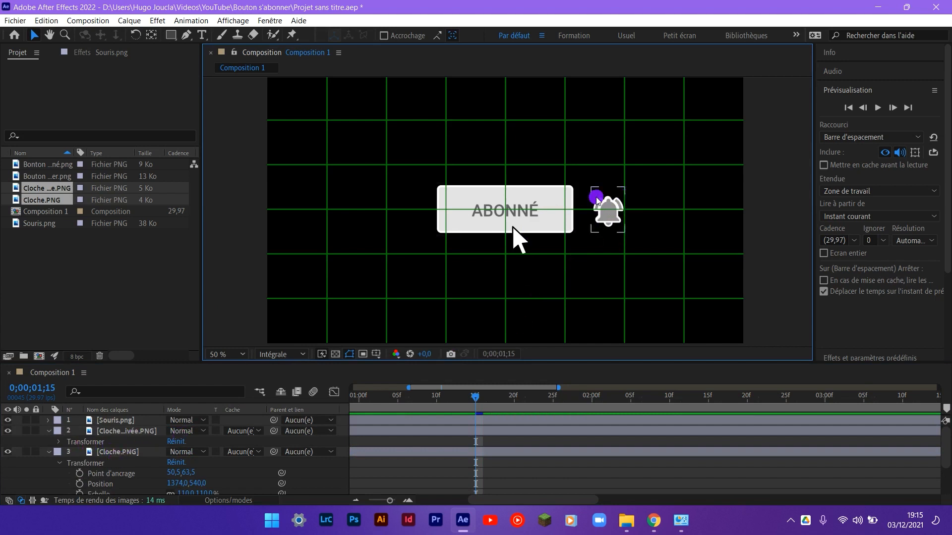
left_click_drag(104, 452, 110, 426)
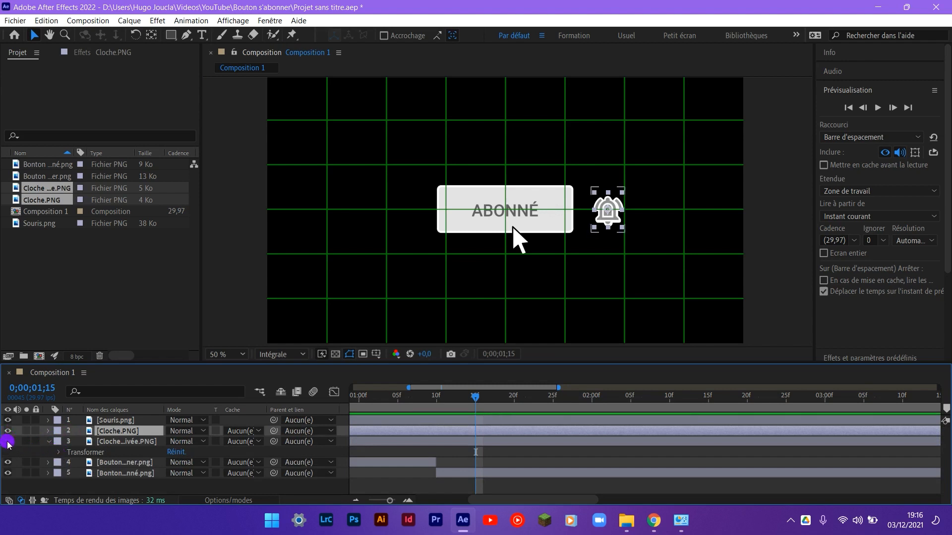
left_click(8, 442)
Start Scale and Rotation keyframes for Cloche.PNG at 0;00;01;20.
left_click(479, 396)
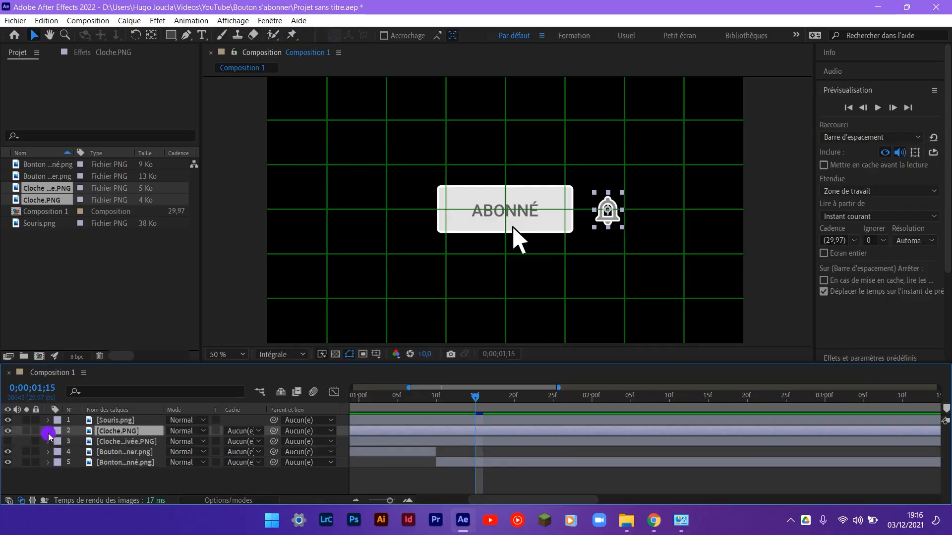
left_click(48, 431)
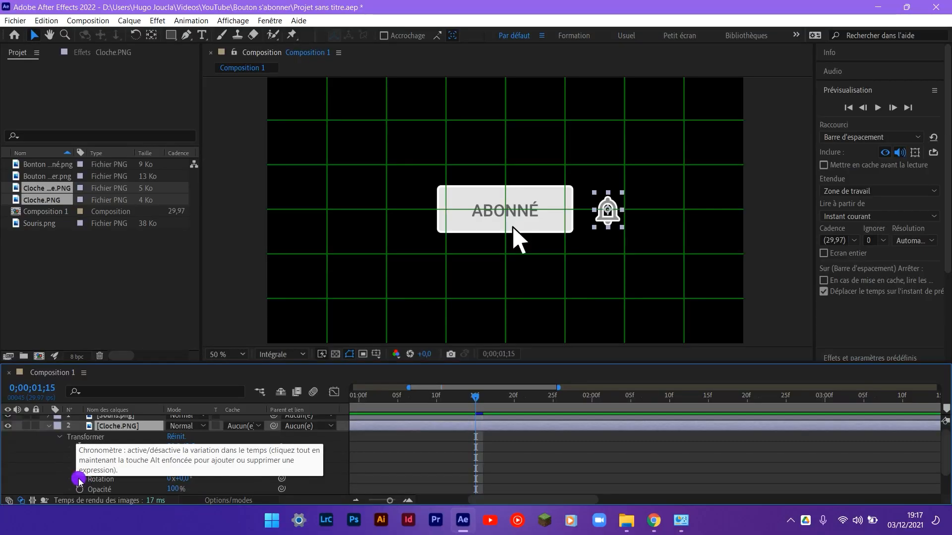
left_click(79, 479)
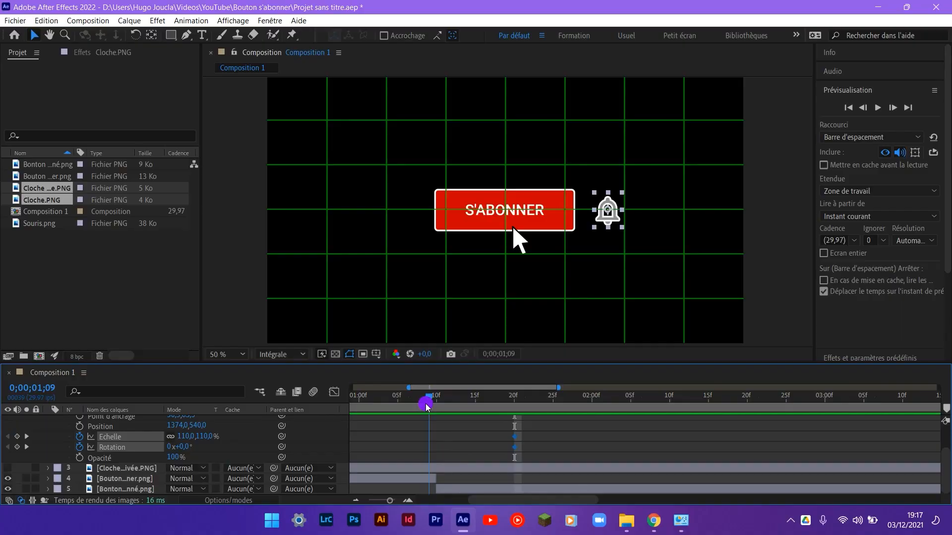
Add Opacity keyframes to Cloche.PNG at 0;00;01;10 and 0;00;01;20.
left_click_drag(429, 407, 438, 406)
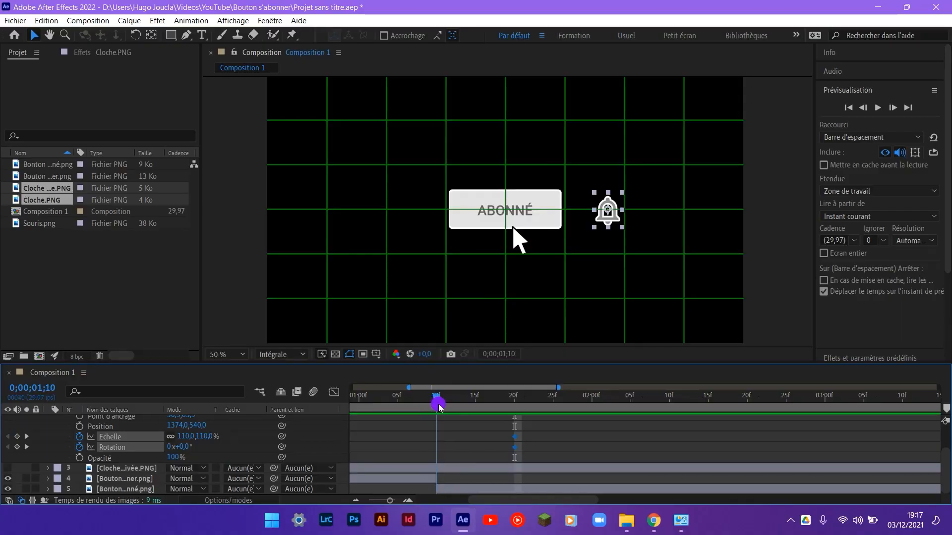
left_click(150, 446)
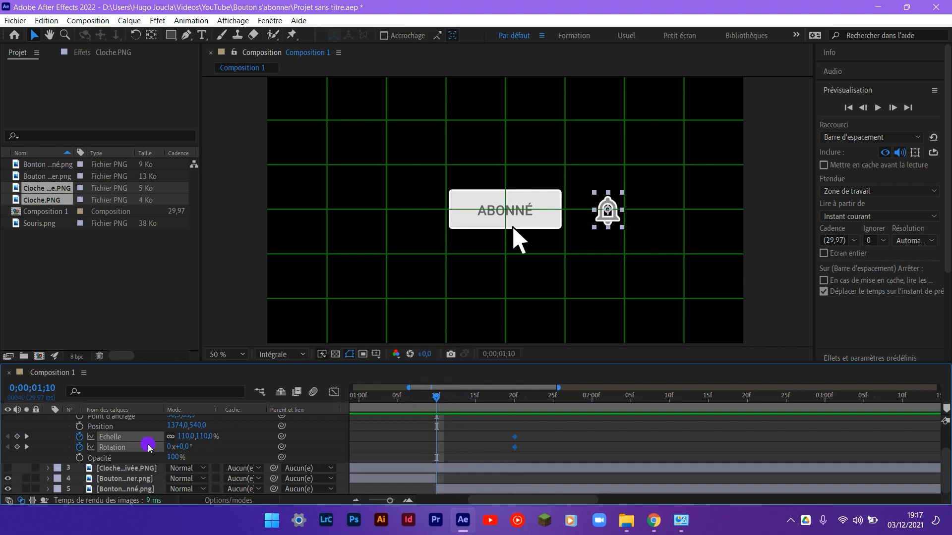
left_click(81, 458)
left_click_drag(457, 399, 514, 401)
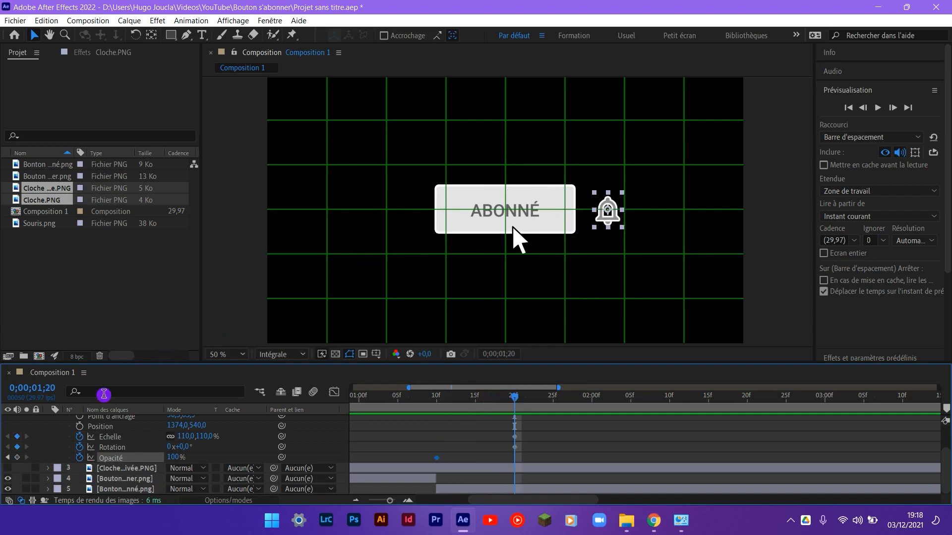
left_click(16, 457)
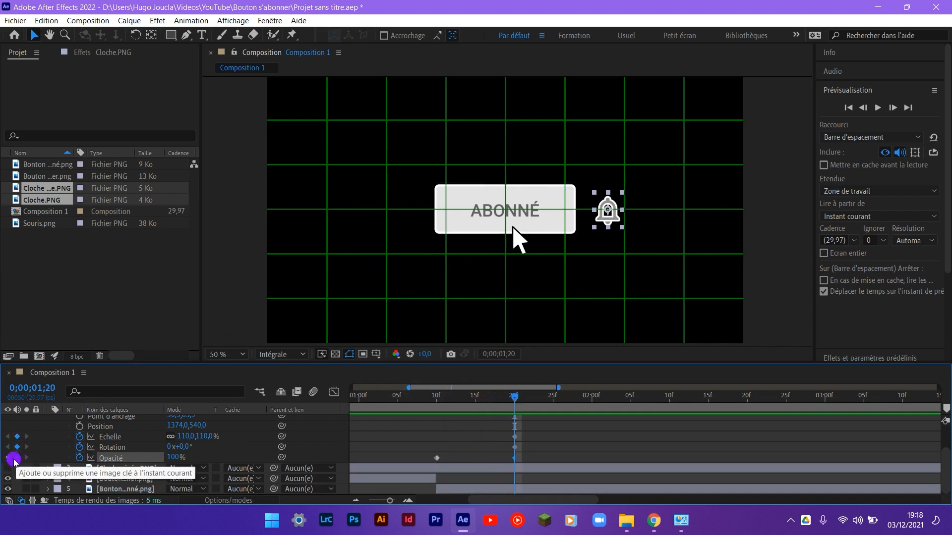
Set the Cloche.PNG opacity to 0% at 0;00;01;10 and preview the bell's fade-in.
left_click(9, 459)
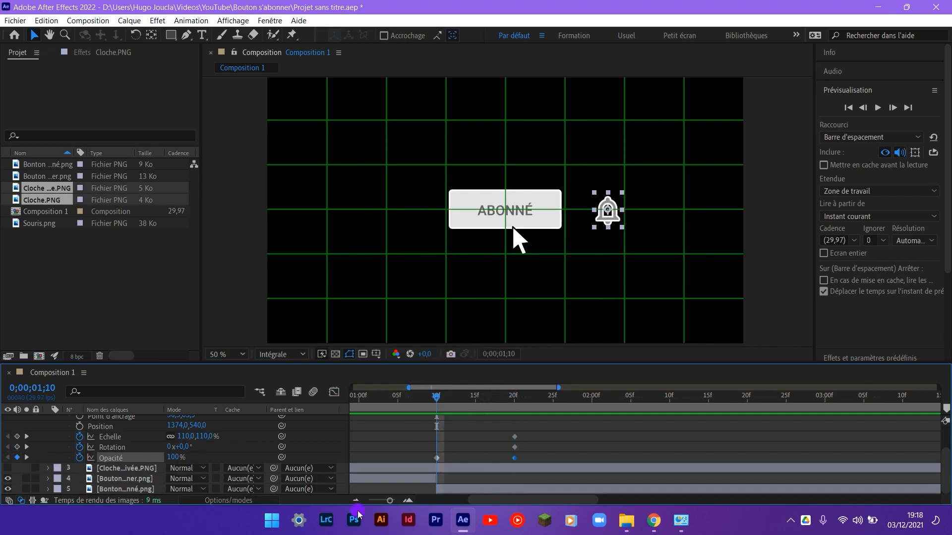
left_click_drag(128, 458, 26, 462)
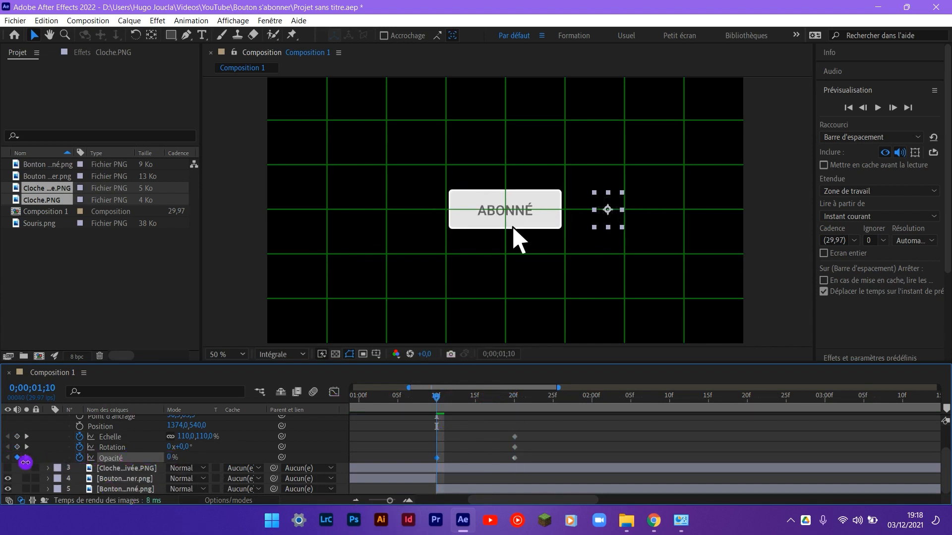
left_click(414, 401)
key("space")
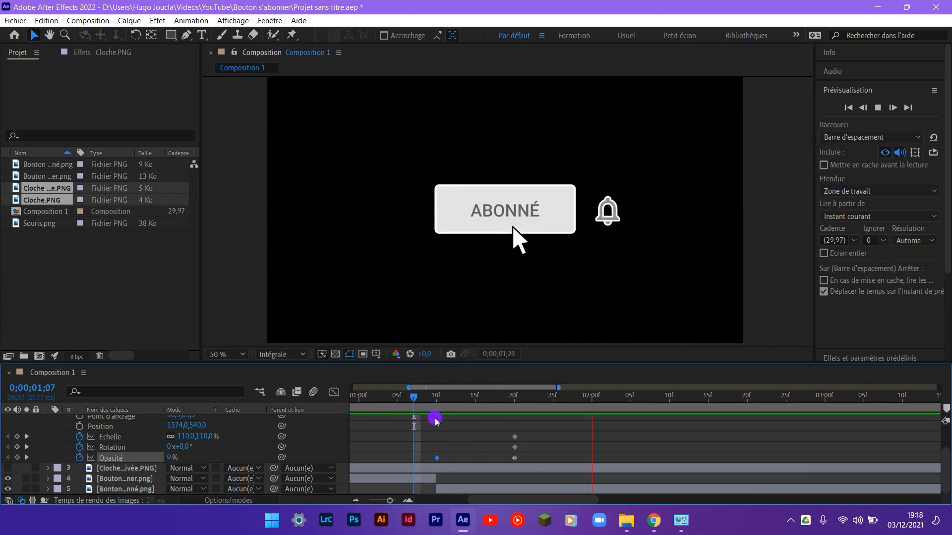
key("space")
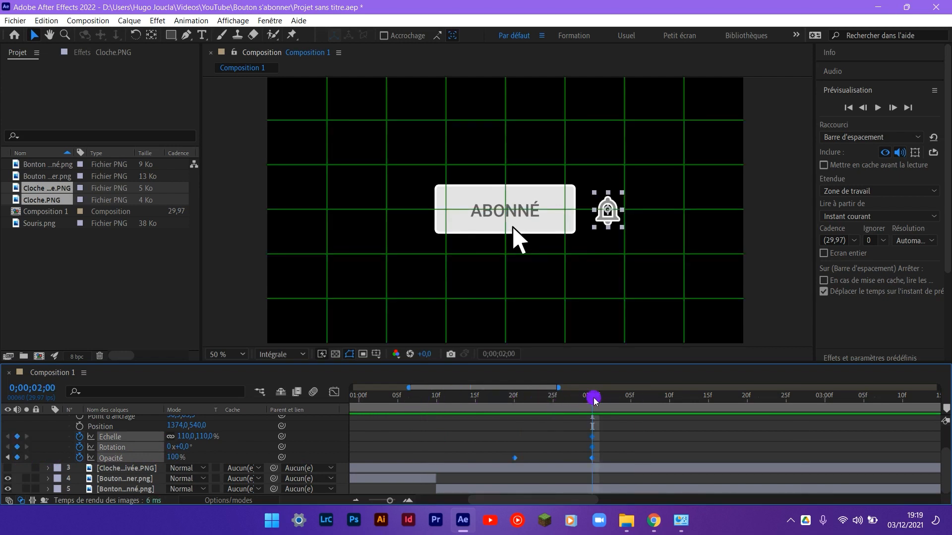
Add Scale and Rotation keyframes to Cloche.PNG at 0;00;02;10 and set the rotation there to 180°.
left_click(668, 398)
left_click(667, 426)
left_click(17, 448)
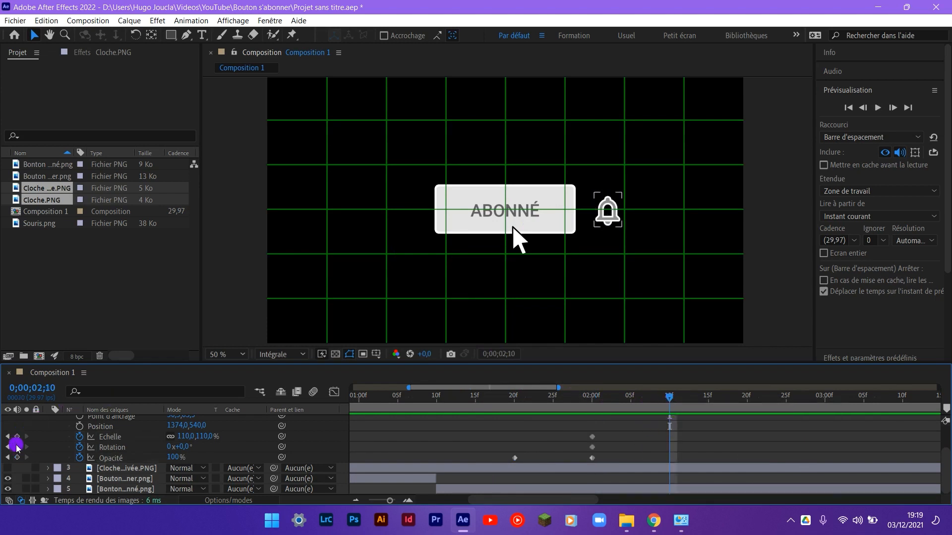
left_click(17, 448)
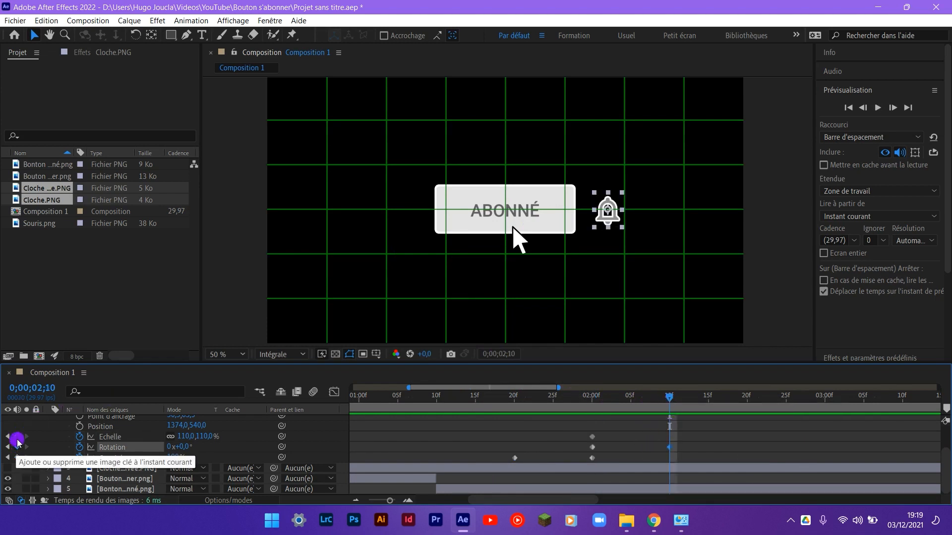
left_click(16, 439)
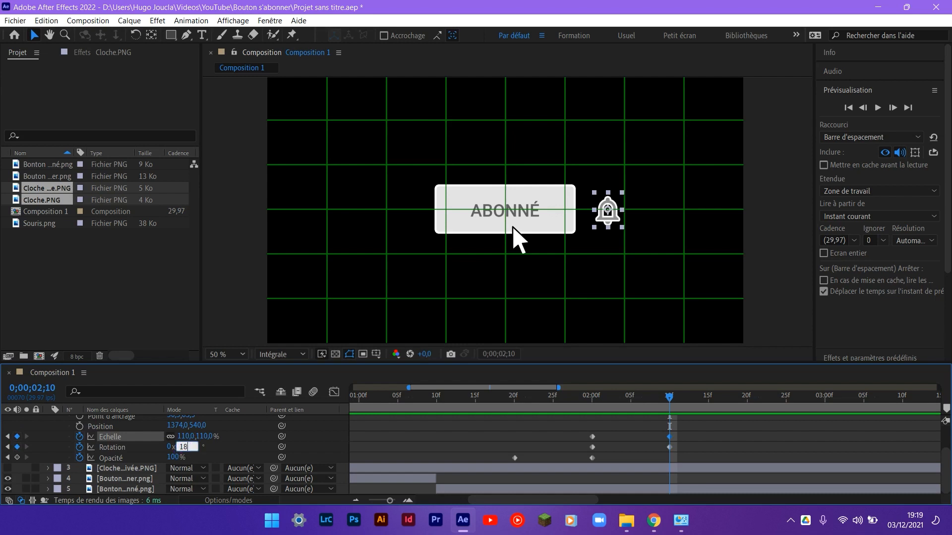
type("0")
left_click(413, 431)
left_click(641, 181)
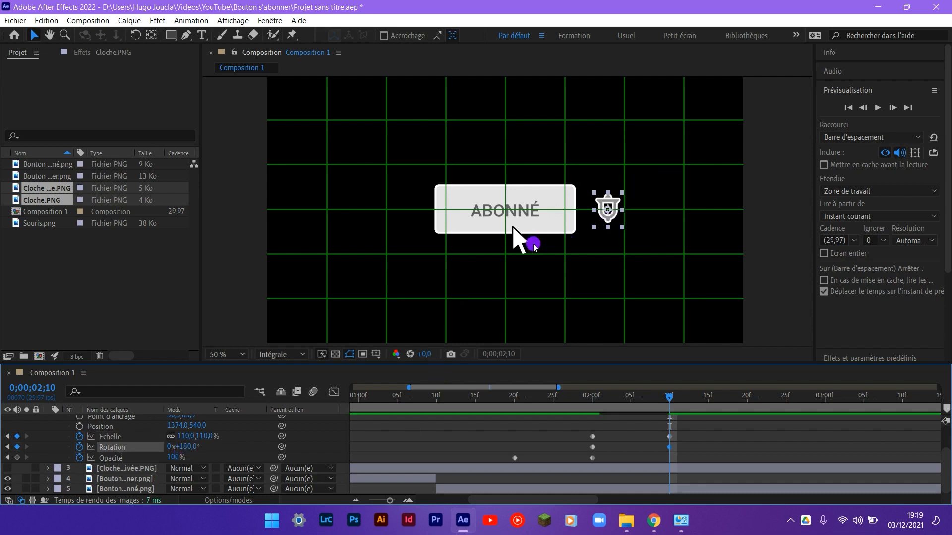
Apply Easy Ease (Lissage de vitesse) to the Scale and Rotation keyframes of Cloche.PNG and preview the bell's rotation.
left_click(691, 446)
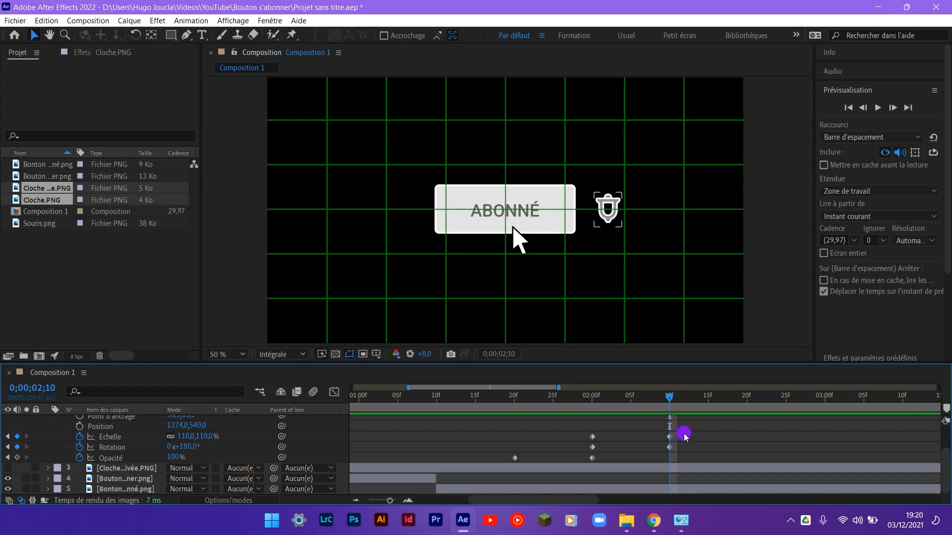
left_click_drag(689, 424, 570, 456)
right_click(593, 446)
mouse_move(616, 442)
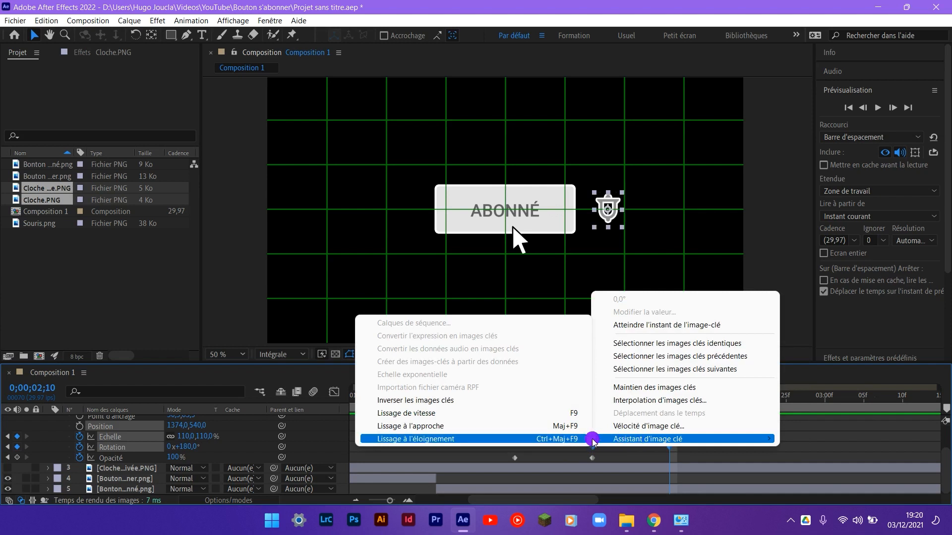
left_click(429, 415)
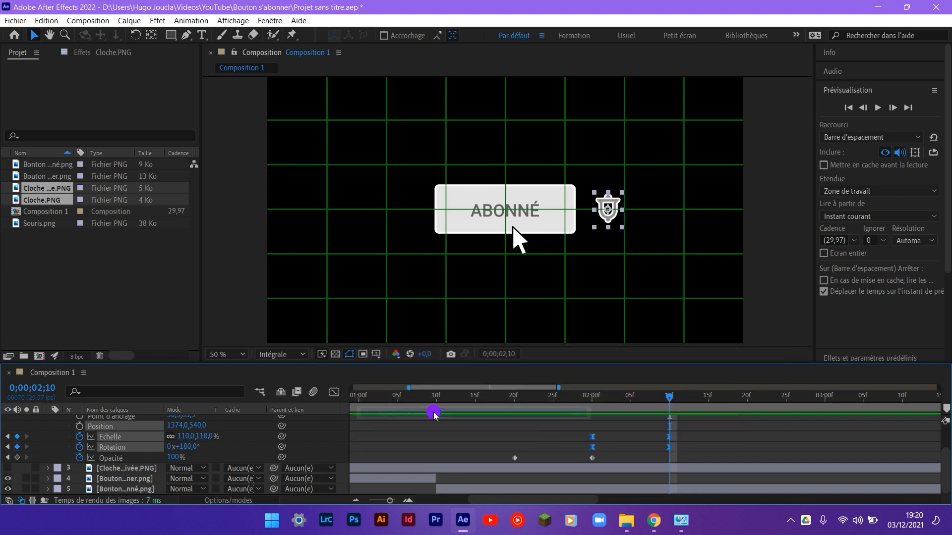
left_click(531, 400)
key("space")
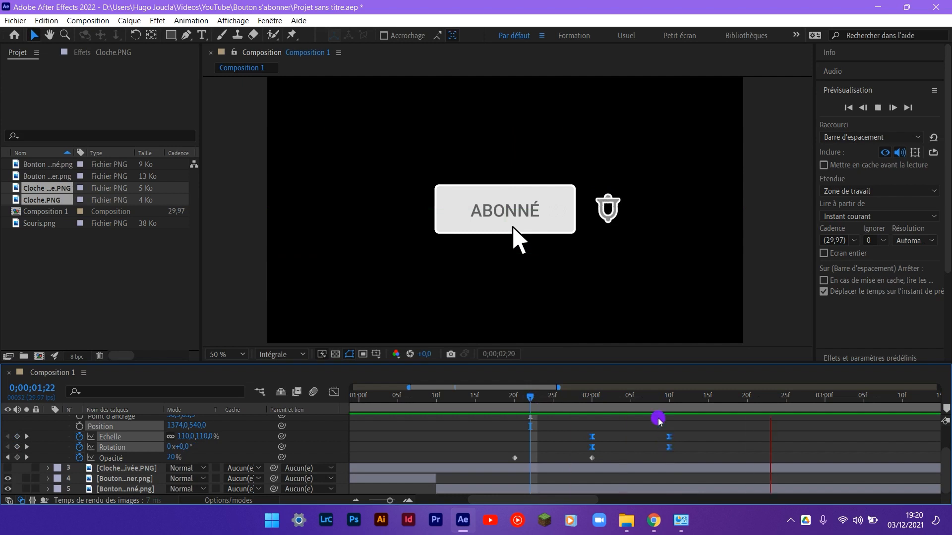
key("space")
Trim the end of the Cloche.PNG layer to 0;00;02;10.
left_click(670, 397)
left_click_drag(611, 421, 463, 439)
scroll(462, 439, "down", 4)
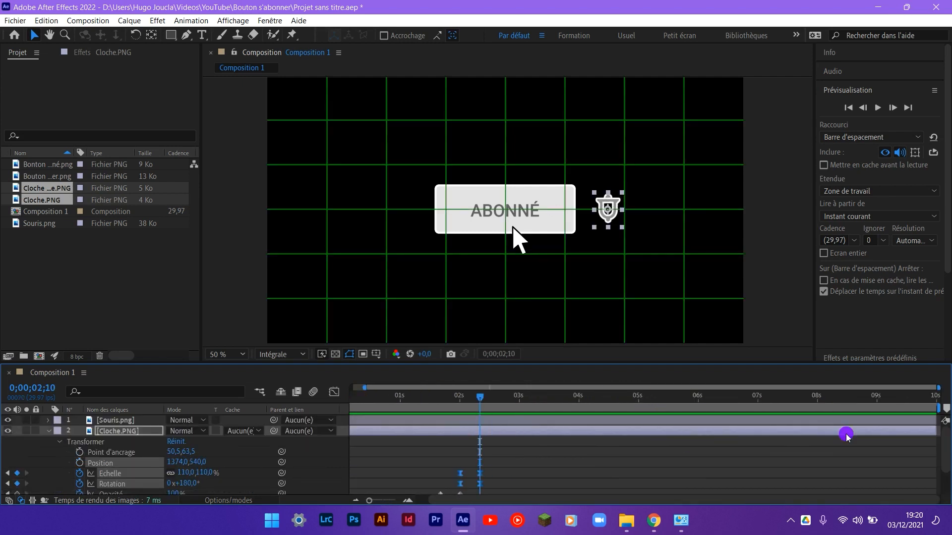
left_click_drag(936, 429, 481, 436)
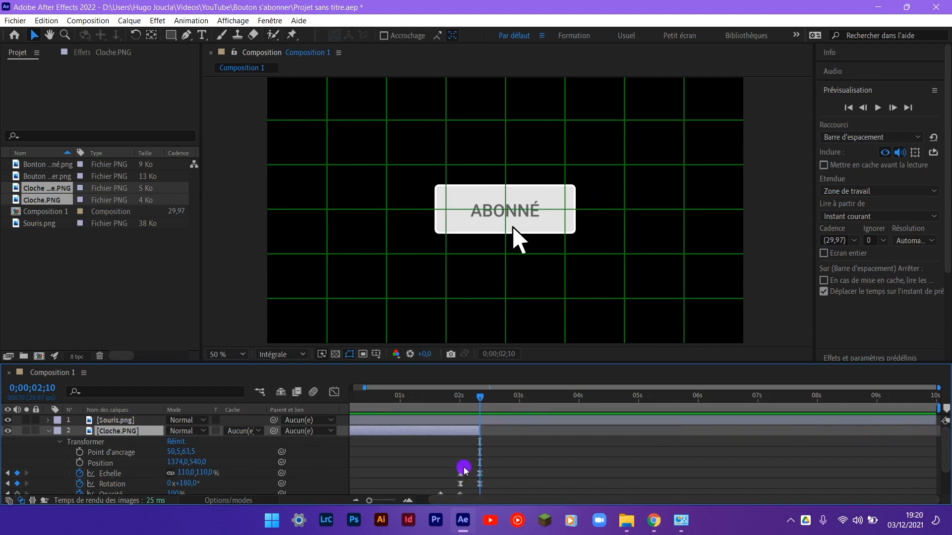
Make the Cloche activée layer start at 0;00;02;10 and turn its visibility back on.
scroll(464, 470, "down", 2)
left_click_drag(385, 469, 507, 472)
left_click(459, 398)
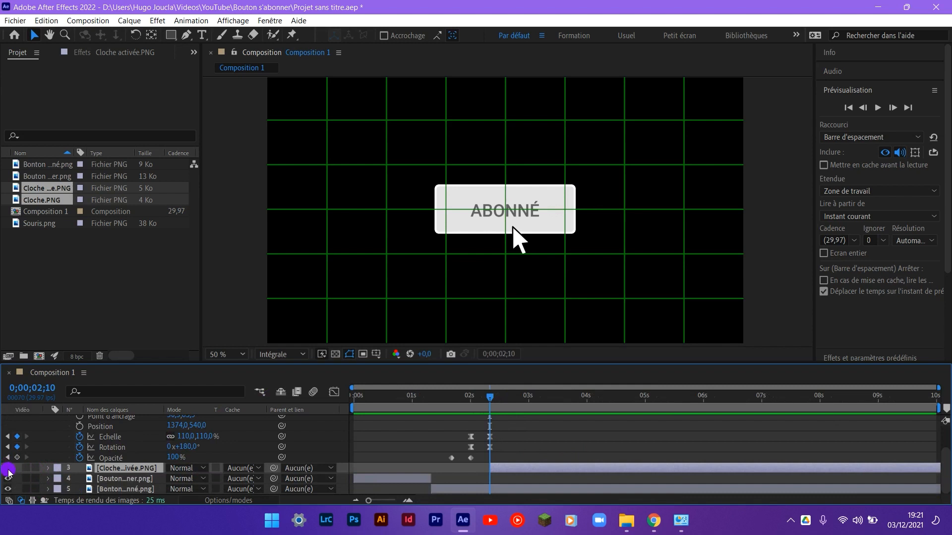
left_click(8, 468)
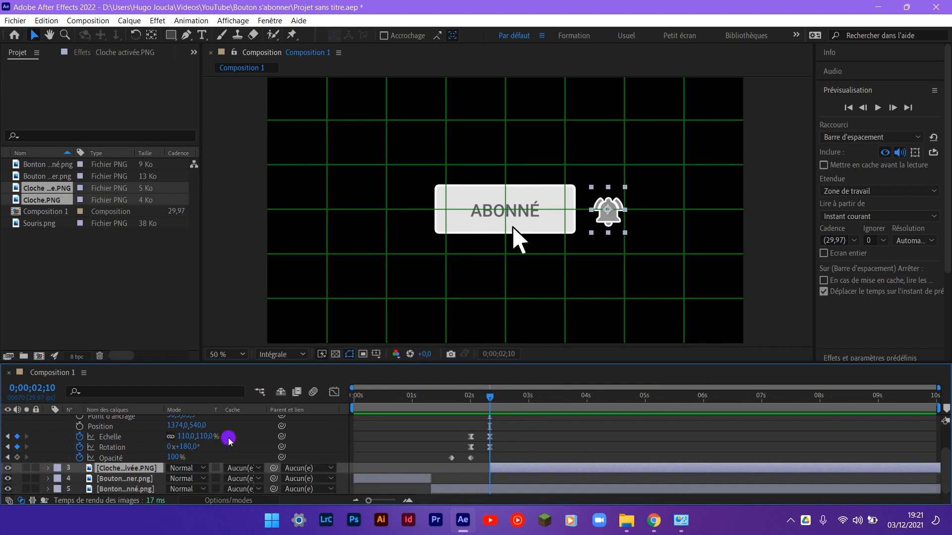
Start Scale and Rotation keyframes for the Cloche activée layer at 0;00;02;10.
left_click(48, 468)
left_click(58, 479)
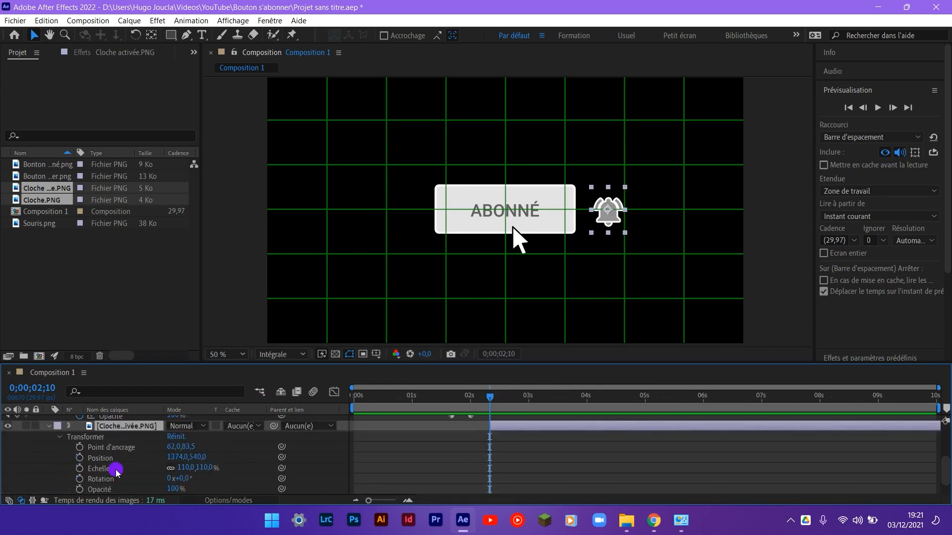
left_click(80, 468)
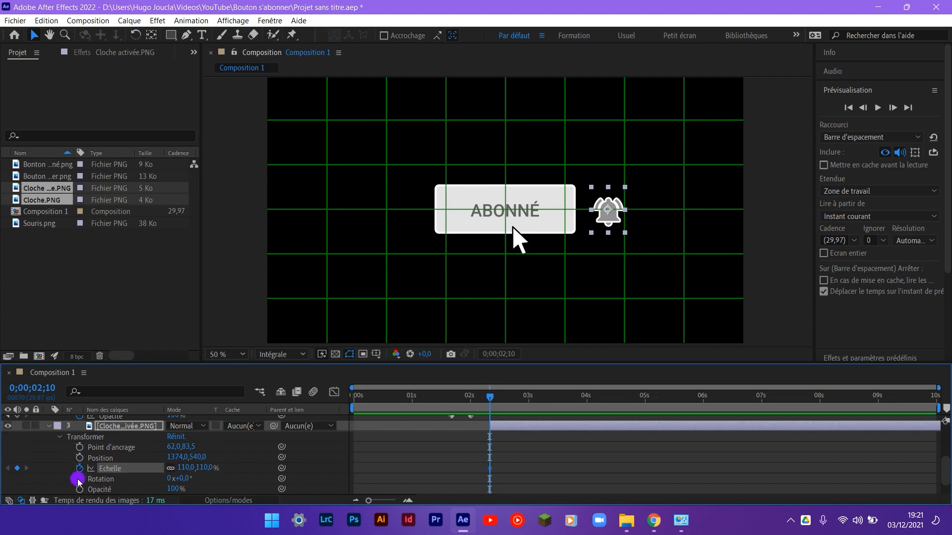
left_click(80, 479)
key("equal")
key("equal")
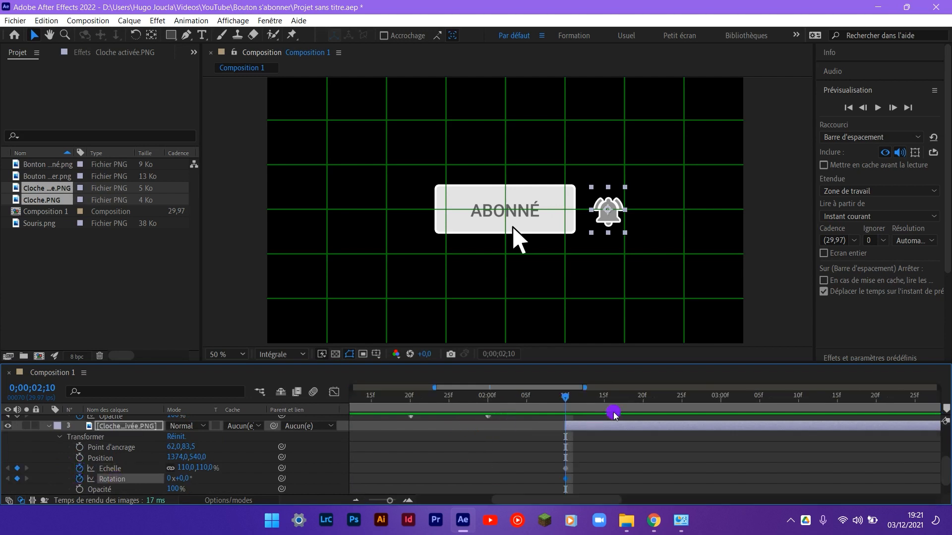
Add Scale and Rotation keyframes to Cloche activée at 0;00;02;20.
left_click(642, 400)
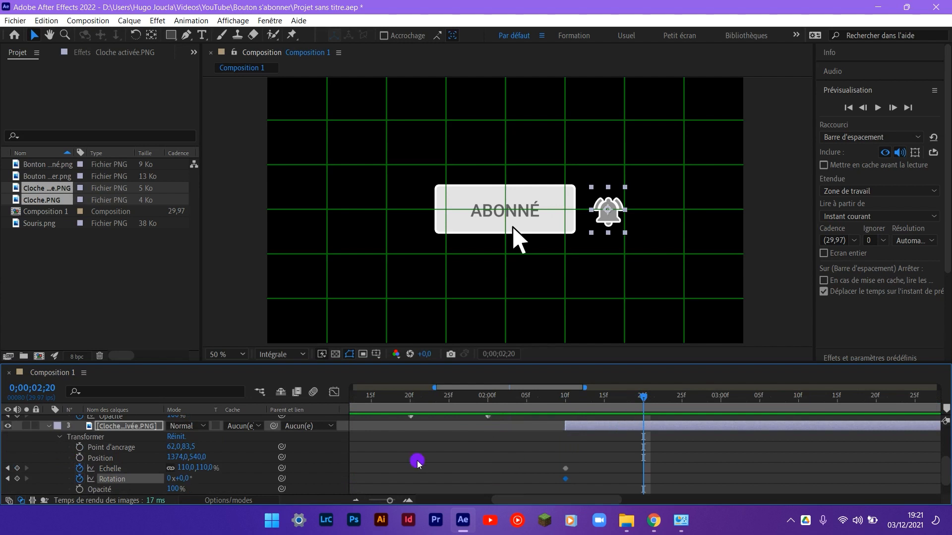
left_click(17, 469)
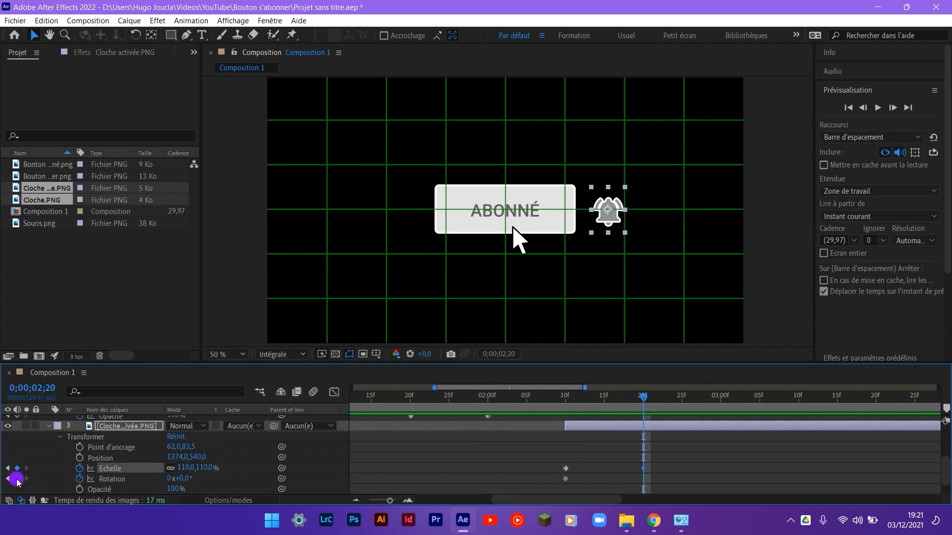
left_click(17, 479)
Set the Cloche activée rotation to -180° at its 0;00;02;10 keyframe.
left_click(6, 479)
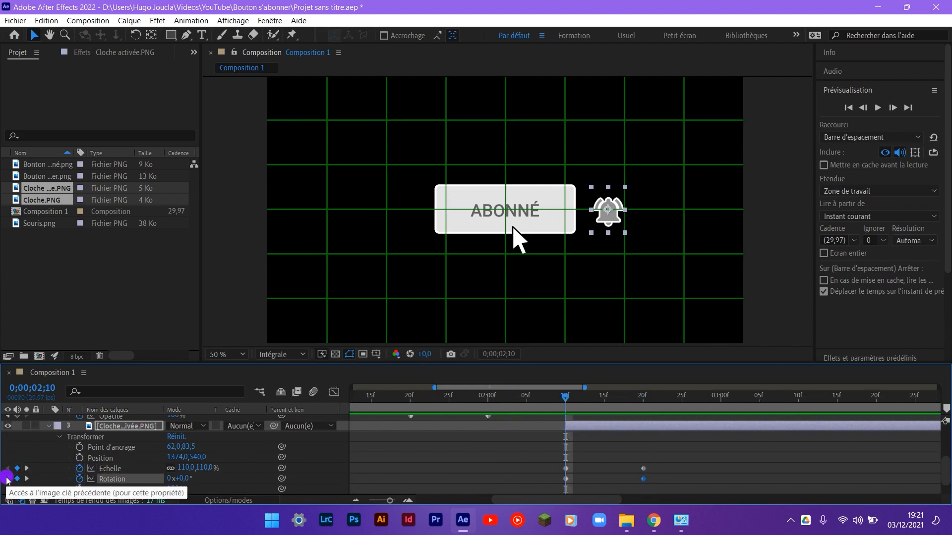
left_click(103, 479)
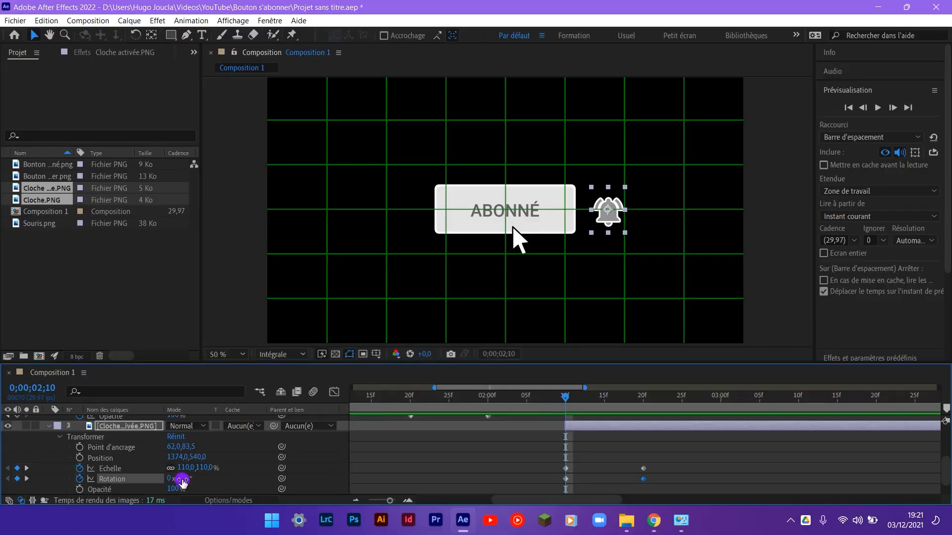
left_click(182, 481)
key("Return")
Ease the Scale and Rotation keyframes of Cloche activée and preview the animation from 0;00;01;16.
left_click(596, 476)
left_click_drag(548, 452, 653, 487)
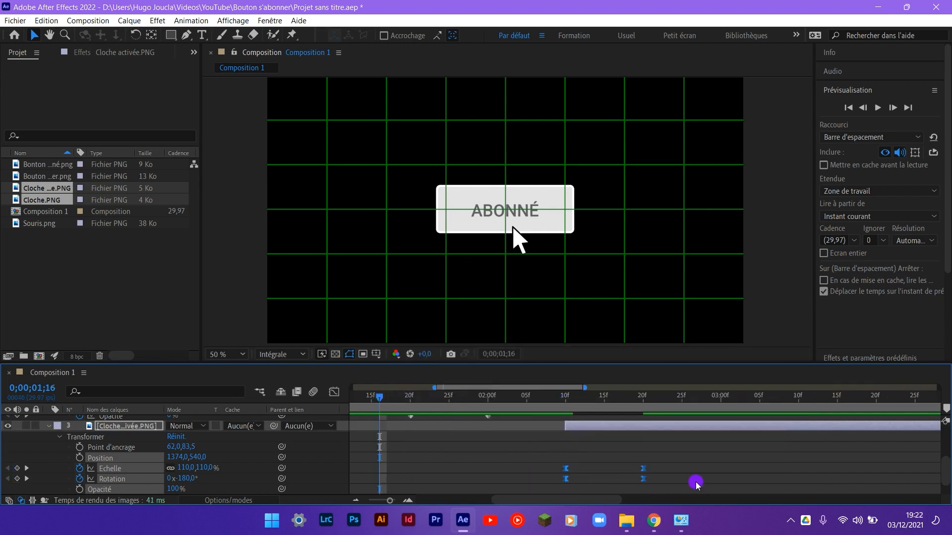
key("space")
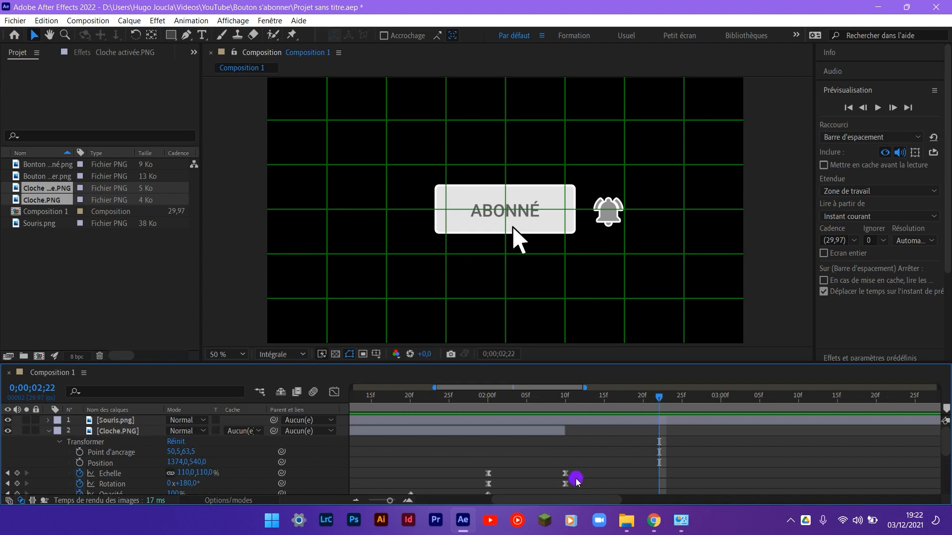
Reshape the Cloche.PNG rotation speed graph so the turn starts slowly and peaks in speed at its last keyframe.
left_click_drag(589, 480, 487, 485)
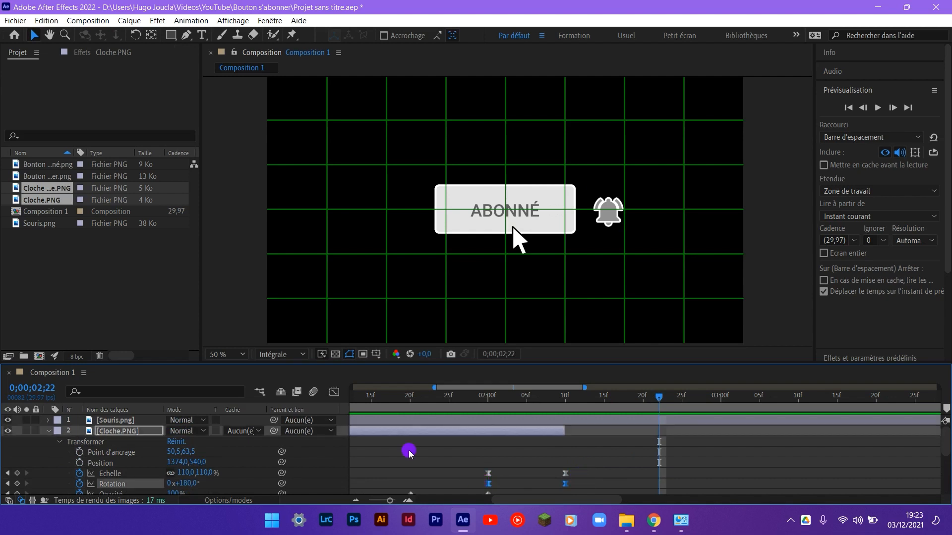
left_click(334, 392)
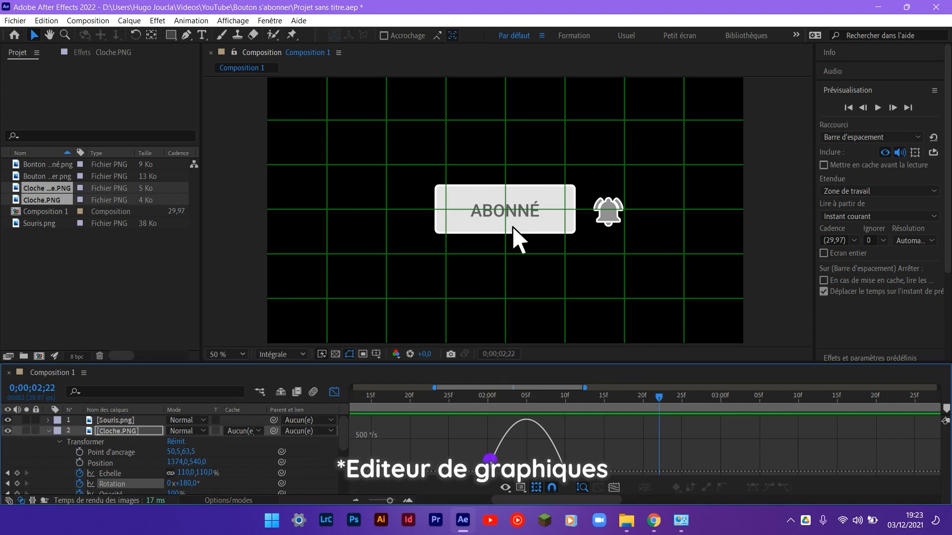
left_click_drag(501, 470, 654, 475)
left_click(334, 391)
Reshape the Cloche activée rotation speed graph to peak at its first keyframe and slow down, and preview from 0;00;01;28.
scroll(465, 434, "down", 3)
left_click(563, 463)
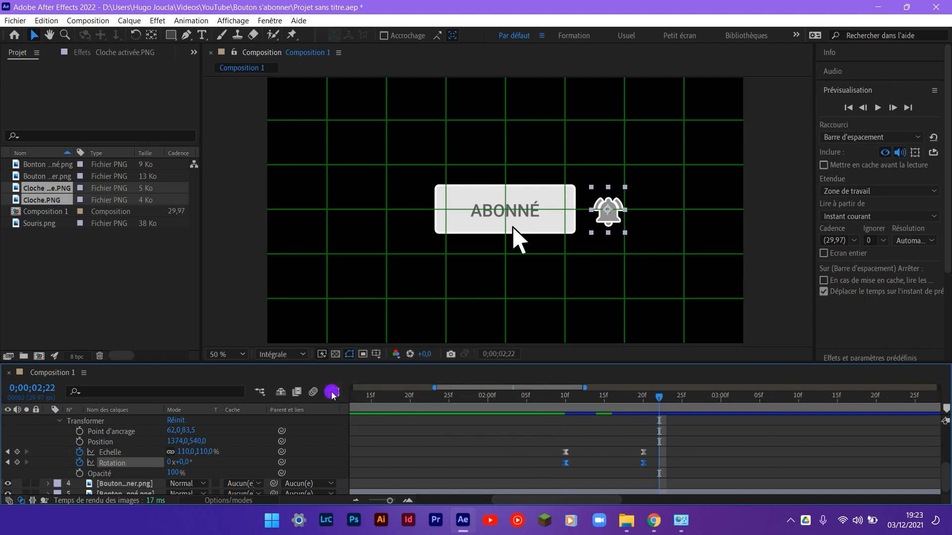
left_click(332, 393)
left_click(571, 454)
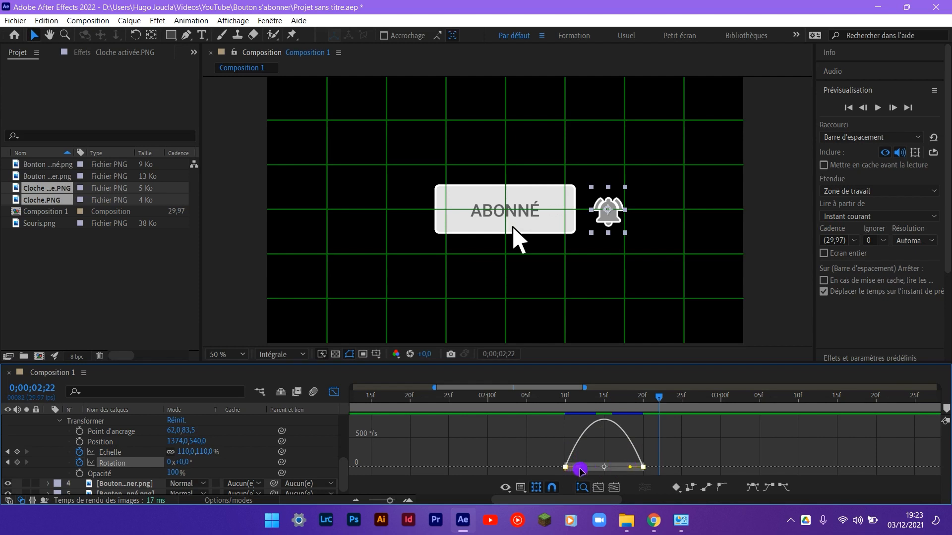
left_click_drag(579, 468, 615, 469)
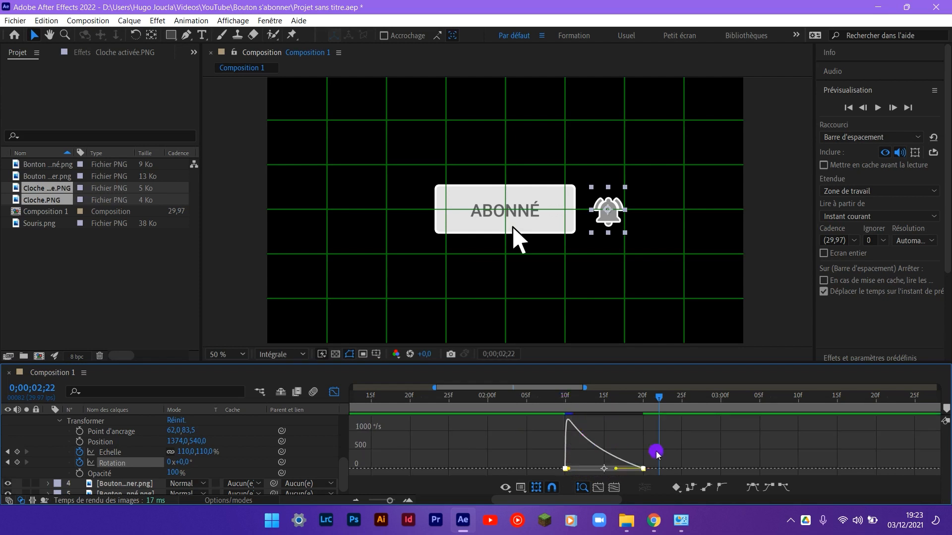
left_click(334, 392)
left_click_drag(522, 404, 472, 402)
left_click(444, 440)
key("space")
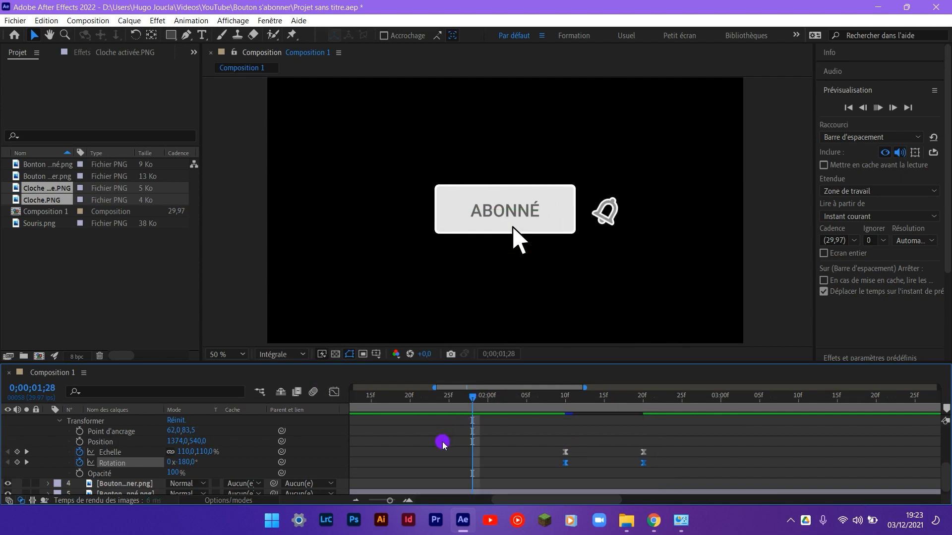